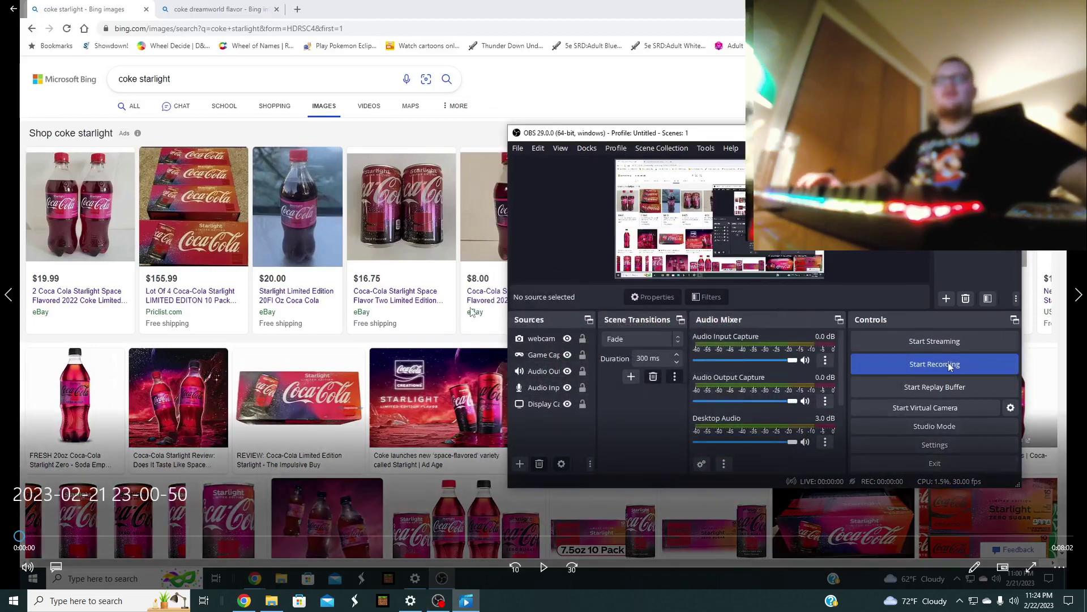
- Start the soda-tasting recording and let it run to the Coke Dreamworld image search
left_click(541, 568)
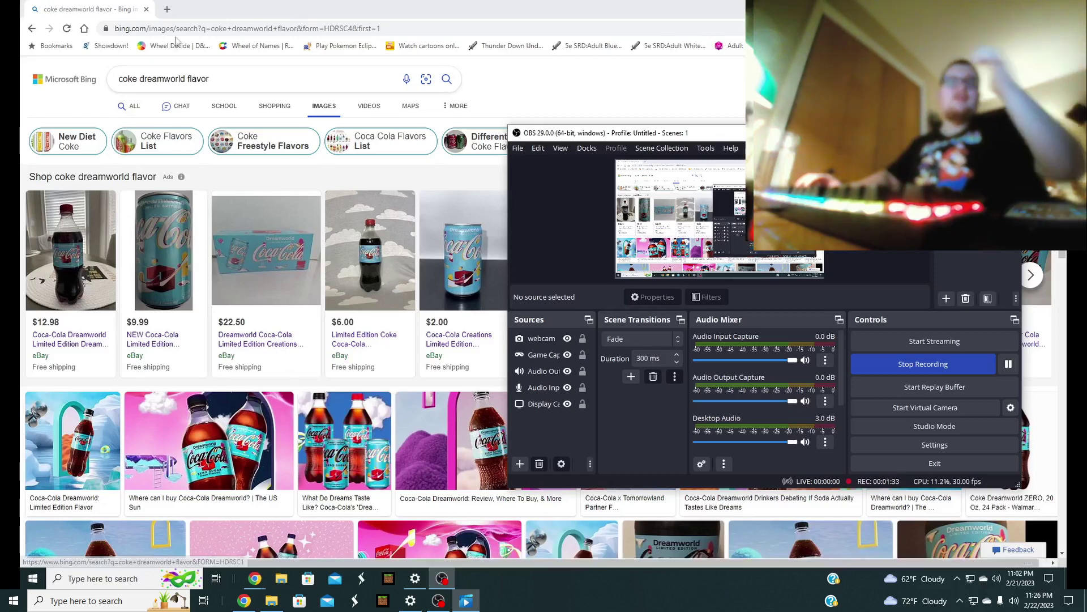
mouse_move(366, 319)
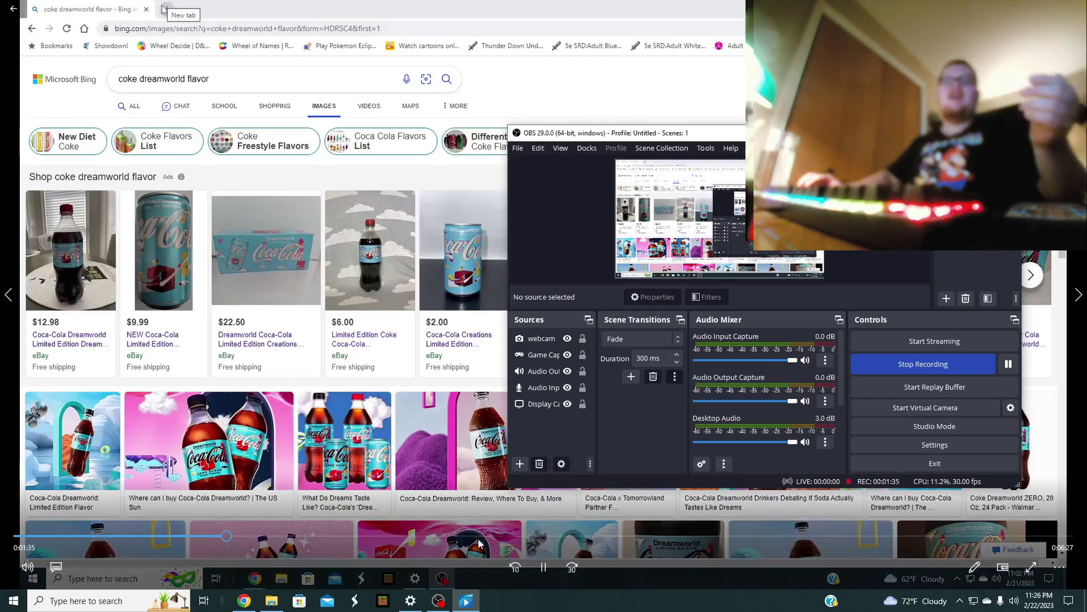
- Pause the recording at 1:36 on the captured Bing home page
left_click(538, 570)
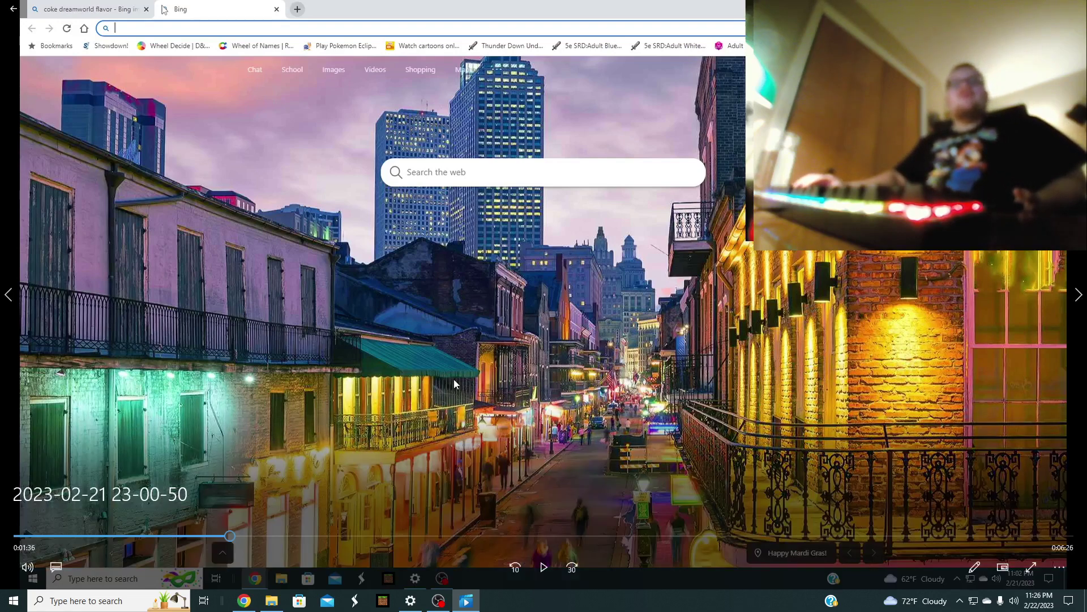
- Resume the recording and let it play through to the Coke Dreamworld review results
left_click(537, 567)
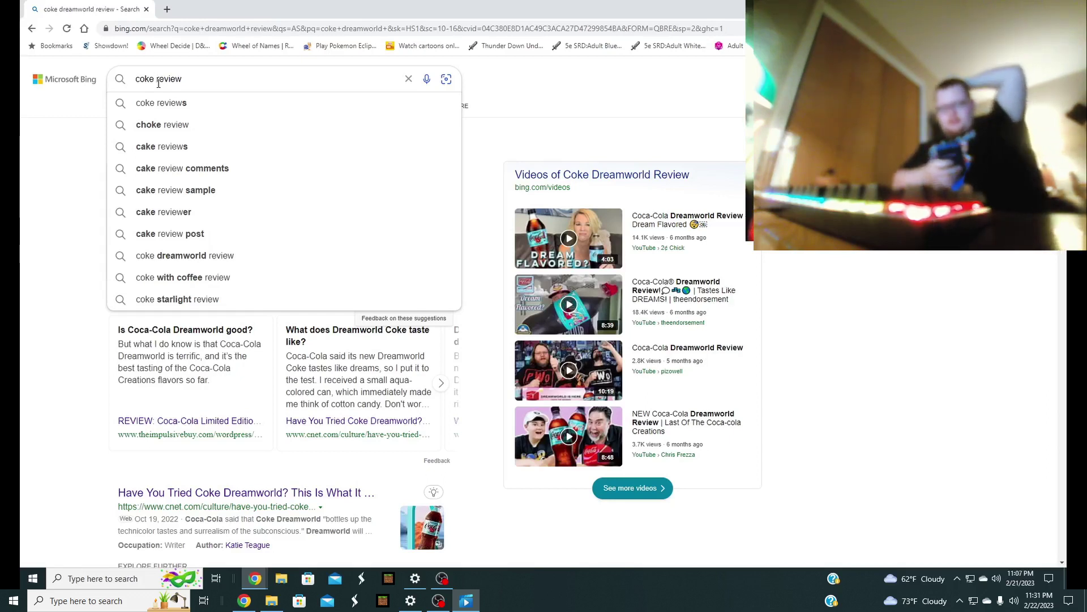
type("mo")
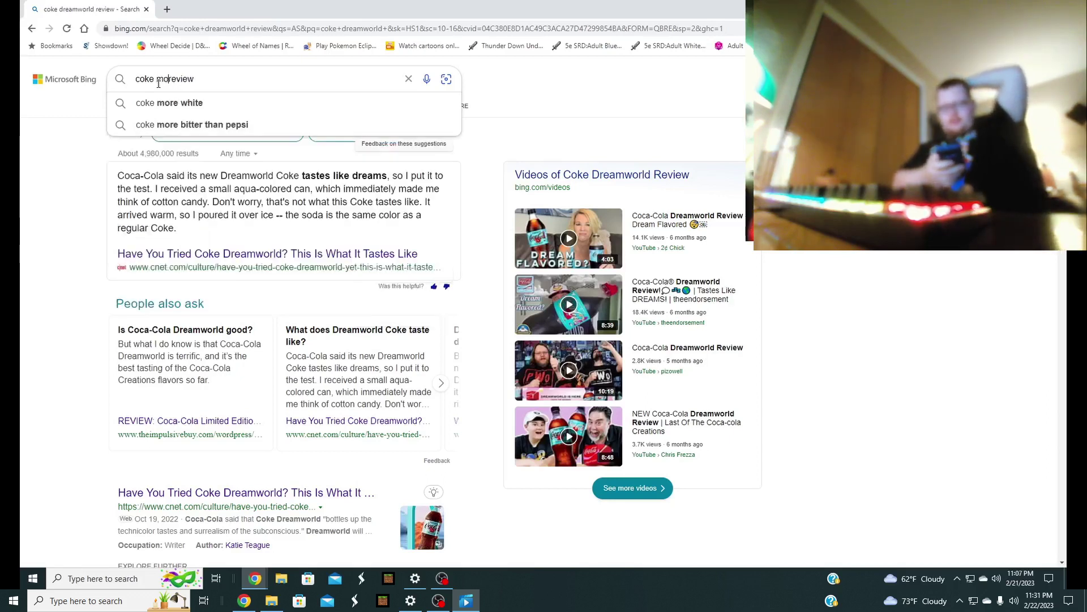
type("vre")
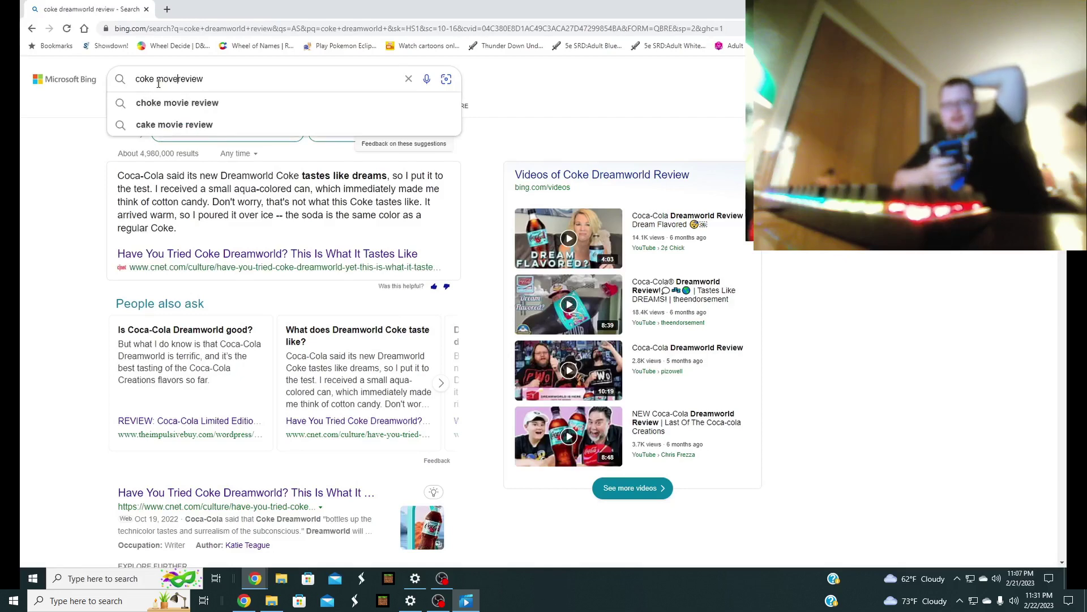
- Submit the 'coke move review' search to show the Coca-Cola Move x Rosalía results
key("Return")
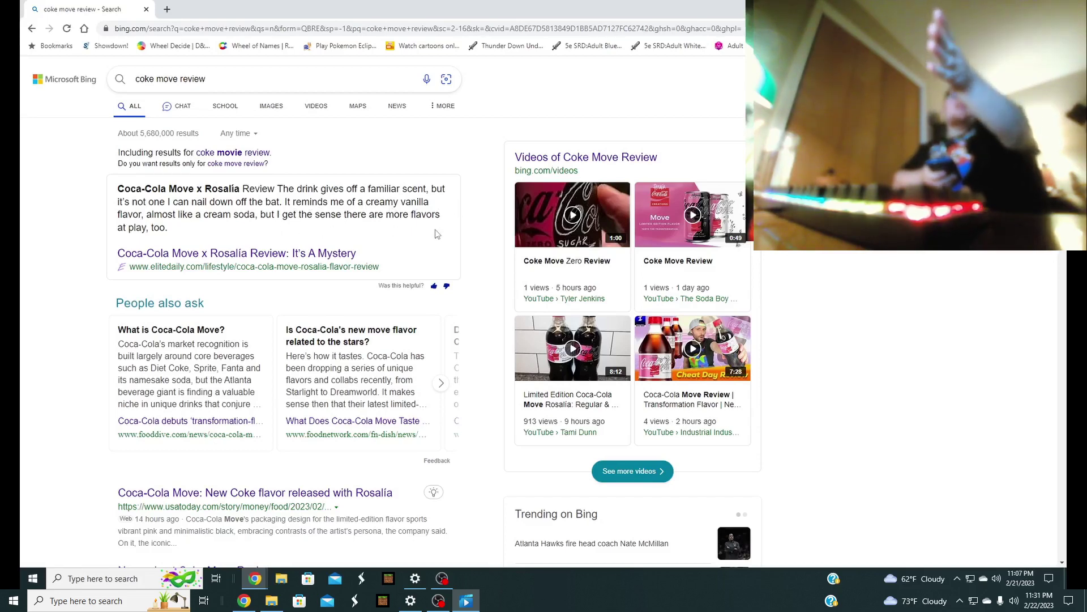
scroll(436, 234, "down", 1)
scroll(435, 234, "down", 1)
scroll(435, 233, "down", 2)
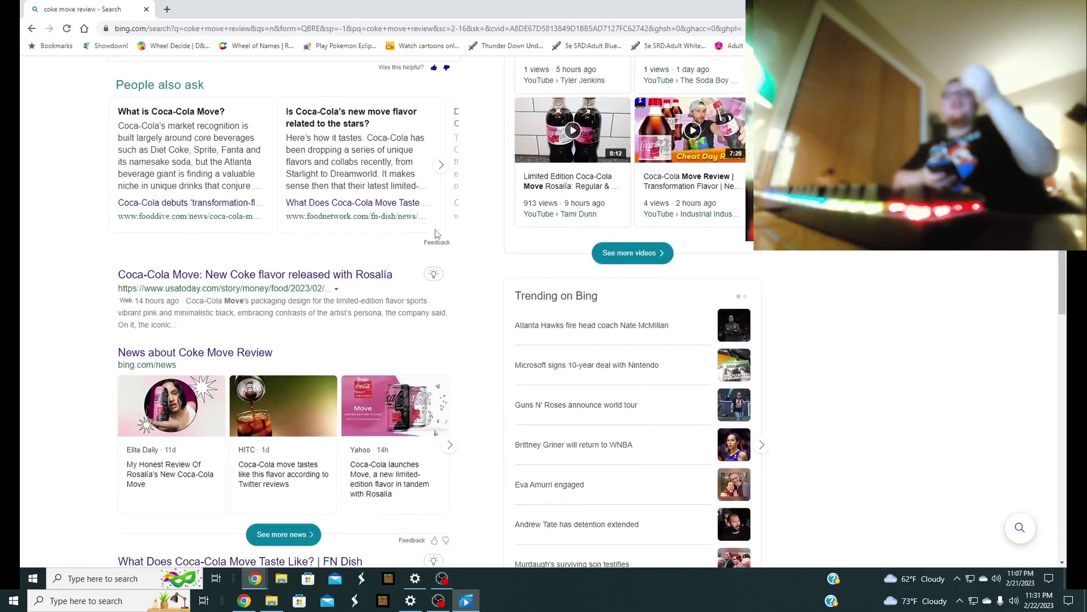
scroll(435, 234, "down", 2)
scroll(435, 234, "down", 1)
scroll(435, 234, "down", 3)
scroll(435, 234, "down", 1)
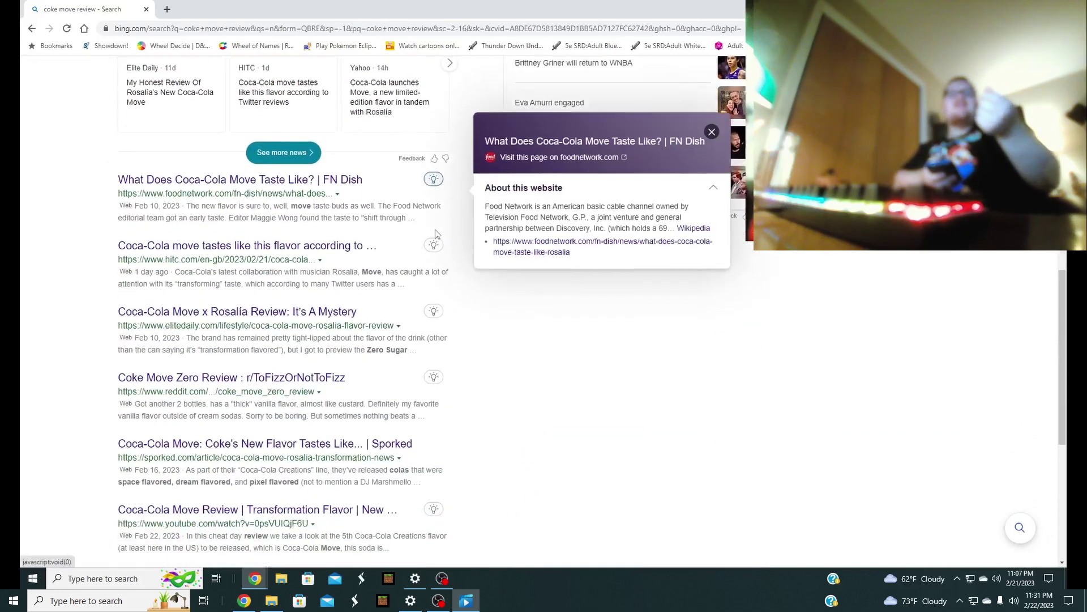
scroll(435, 234, "down", 1)
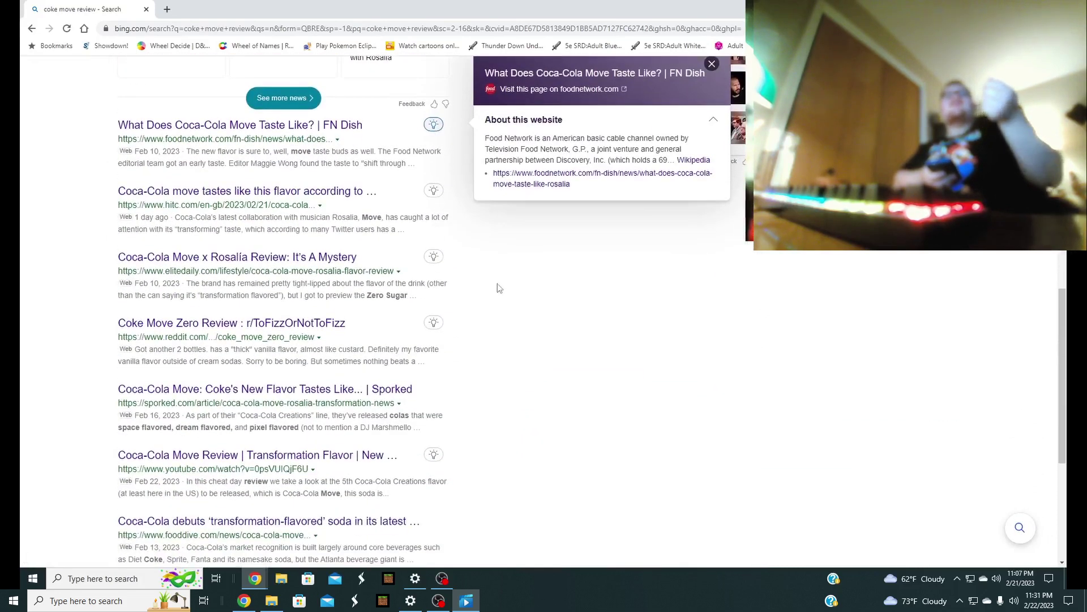